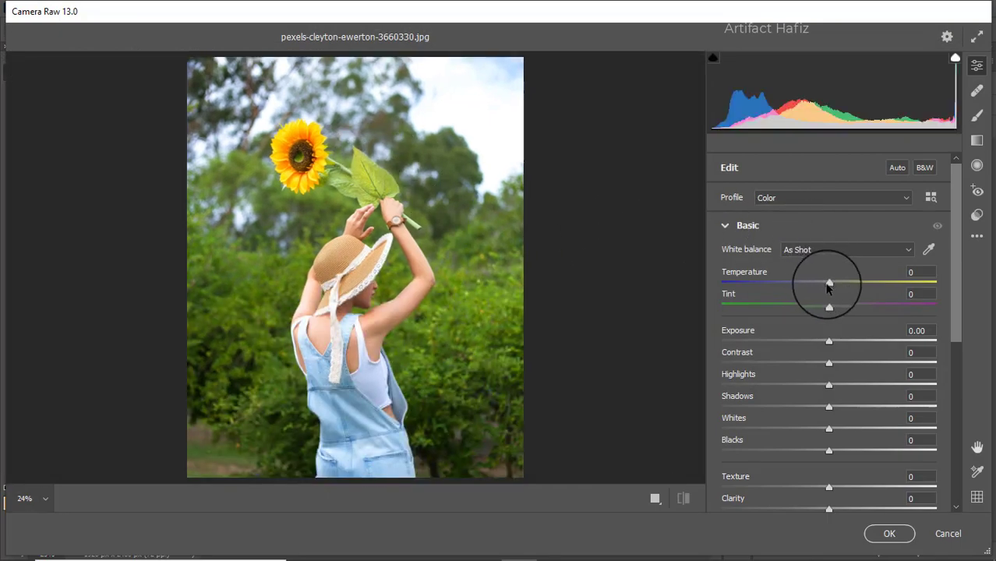
Set the photo's Temperature to +6, Tint to +1 and Exposure to -0.60.
mouse_move(829, 287)
mouse_down()
mouse_move(844, 285)
mouse_move(818, 283)
mouse_move(829, 304)
mouse_move(841, 296)
mouse_move(836, 304)
mouse_up()
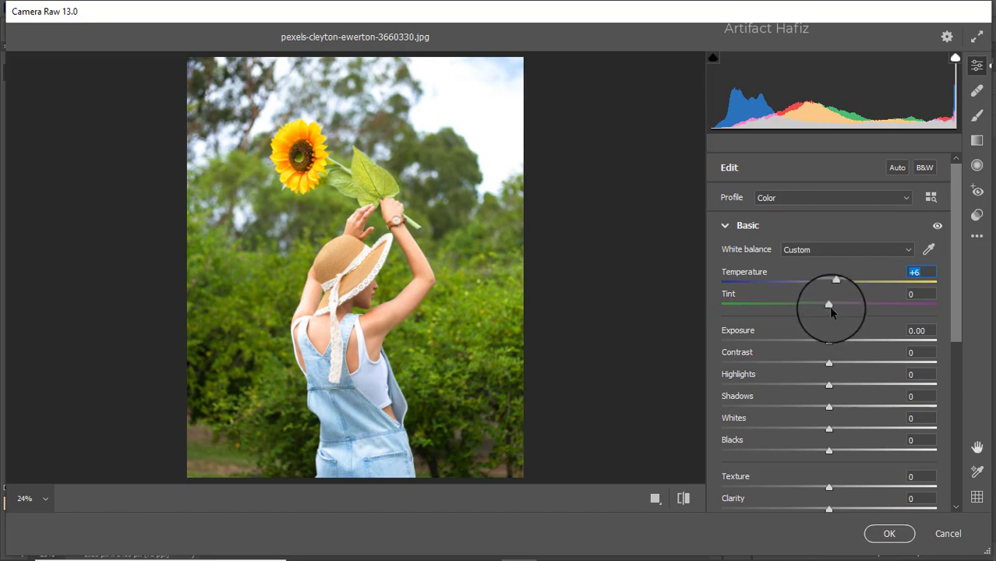
drag(828, 303, 831, 328)
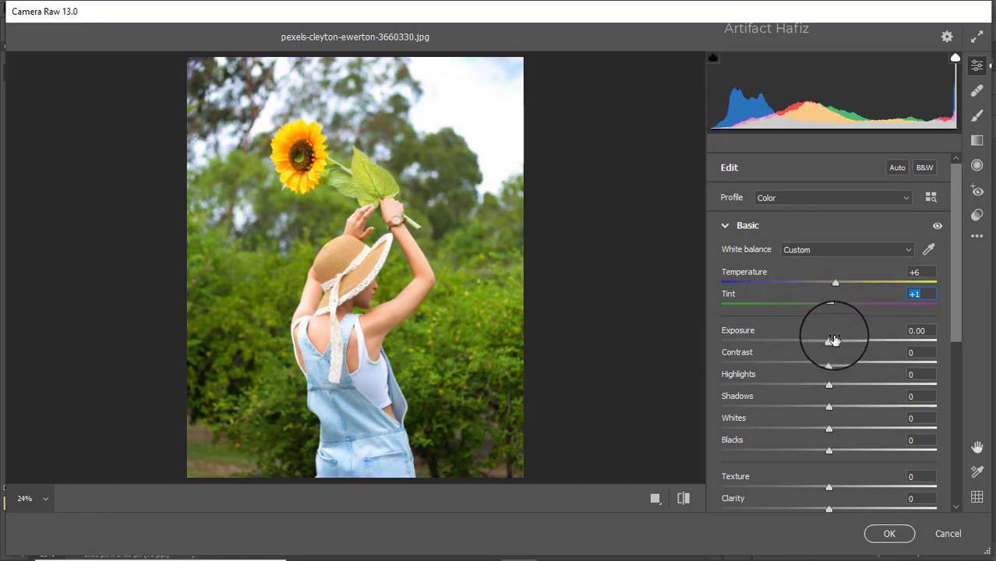
mouse_move(829, 348)
mouse_down()
mouse_move(801, 345)
mouse_move(814, 341)
mouse_up()
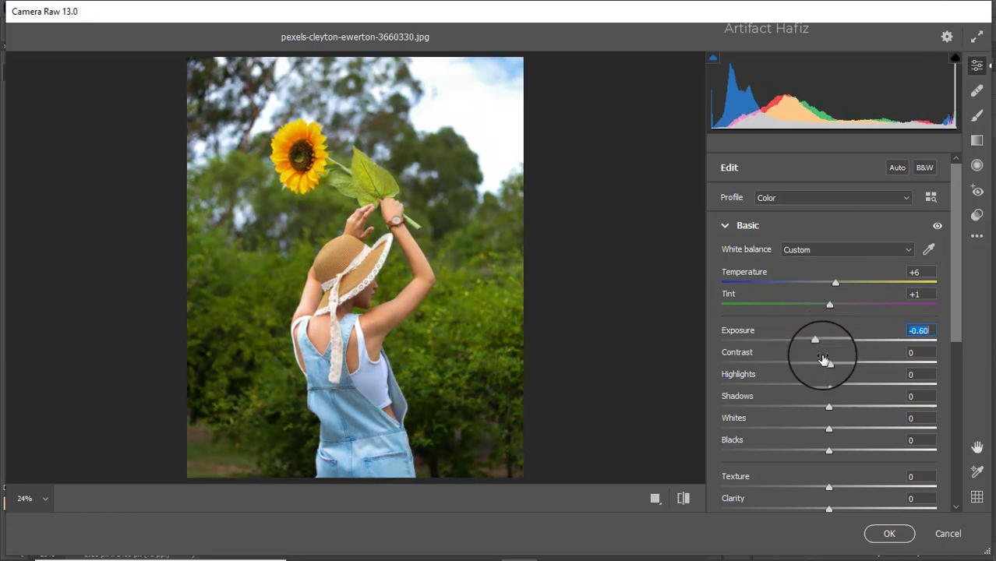
Set the tonal adjustments to Highlights -74, Shadows +41, Whites +18 and Blacks -11.
drag(825, 379, 750, 384)
drag(828, 432, 874, 407)
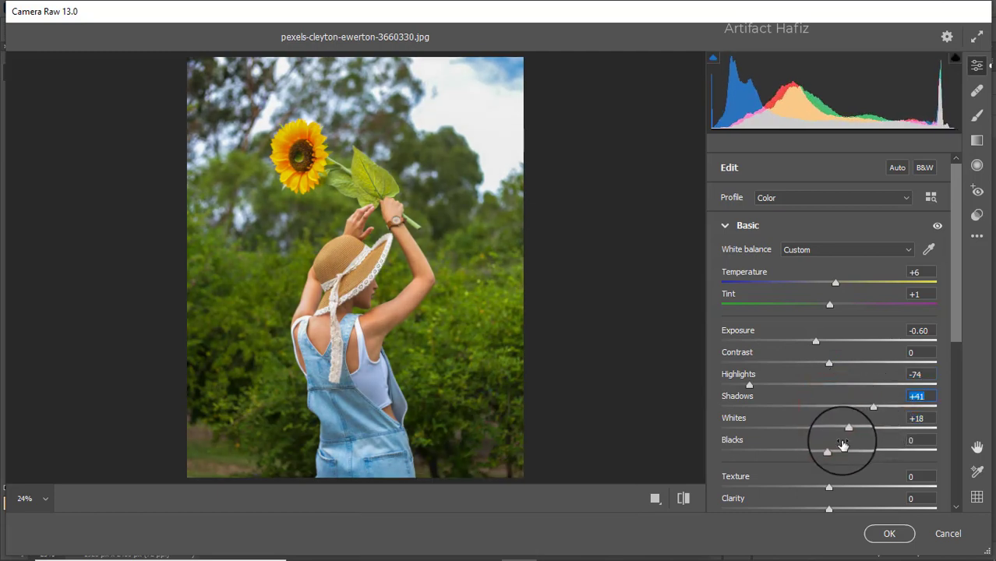
mouse_move(829, 451)
mouse_down()
mouse_move(800, 451)
mouse_move(816, 451)
mouse_up()
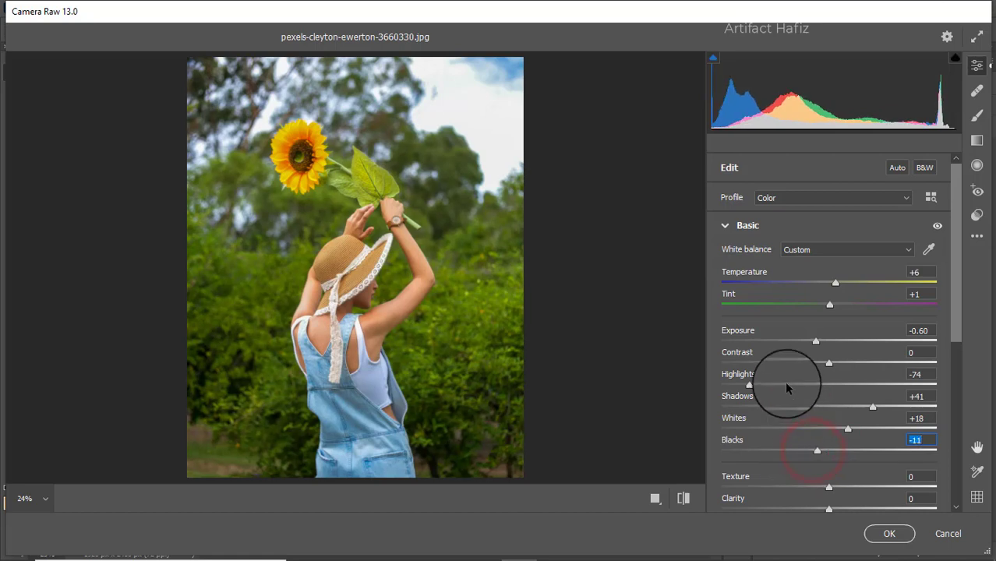
Set Texture to +3, Clarity to +2, Dehaze to -2, Vibrance to +63 and Saturation to -14.
scroll(819, 326, down, 5)
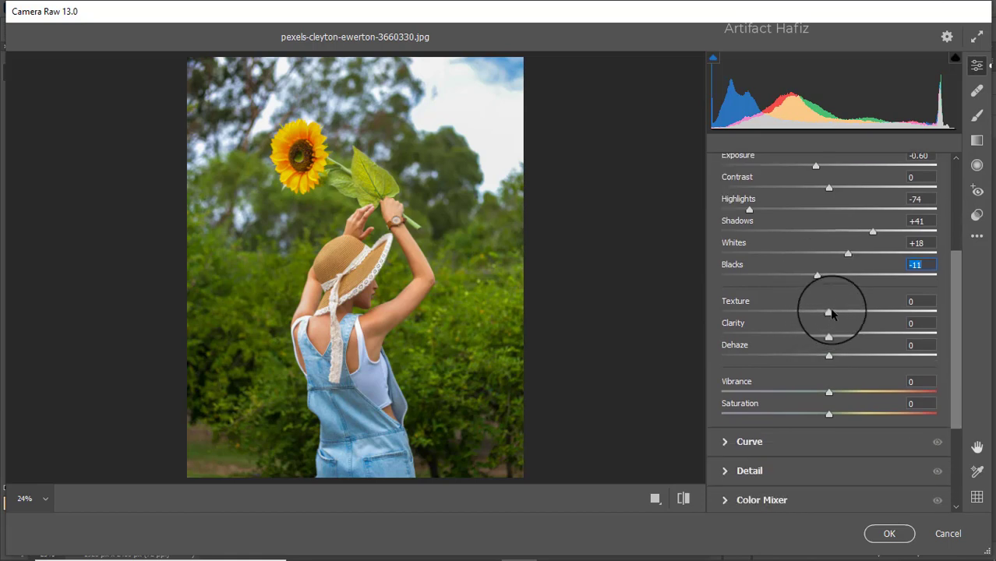
drag(829, 310, 795, 364)
double_click(795, 363)
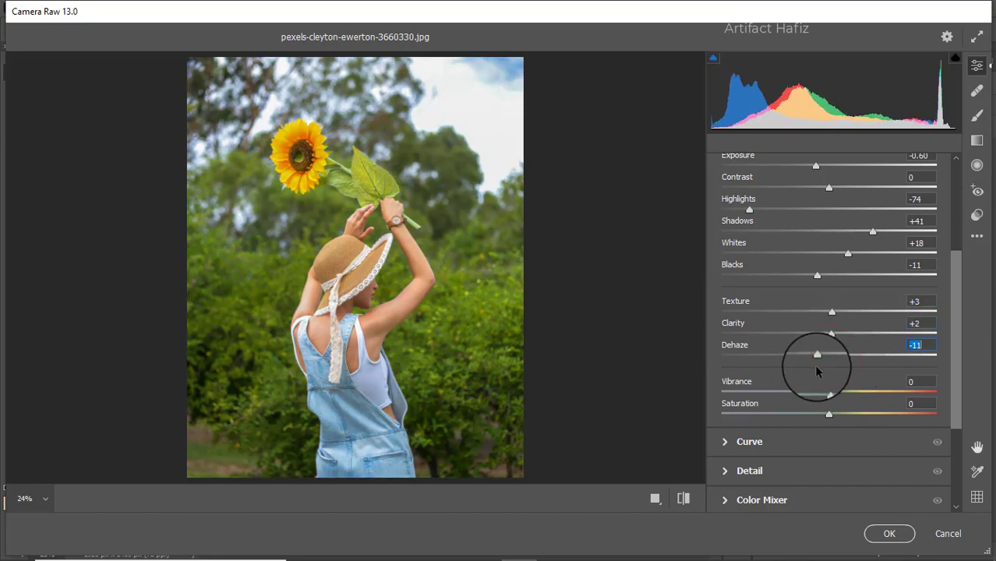
click(827, 366)
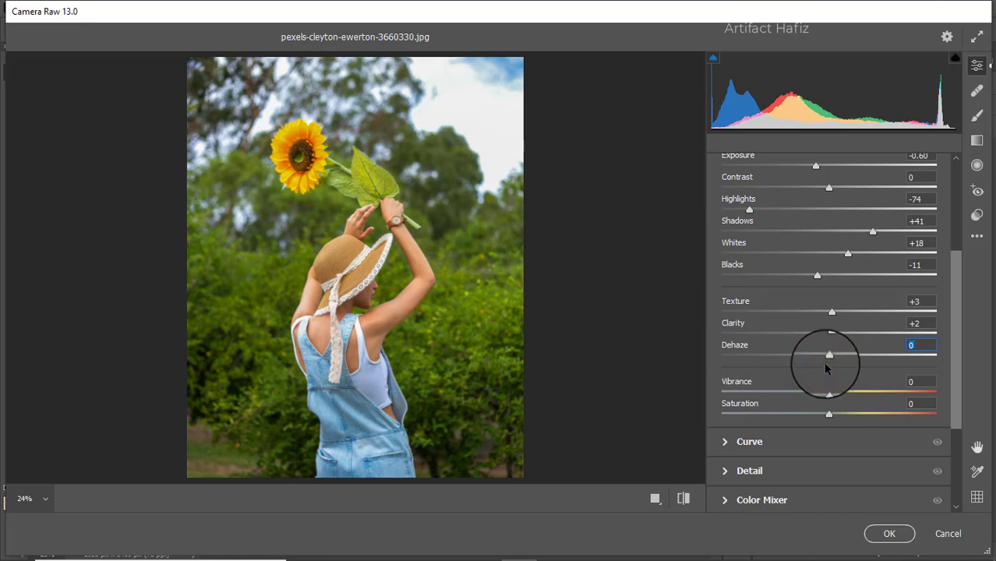
drag(829, 360, 897, 396)
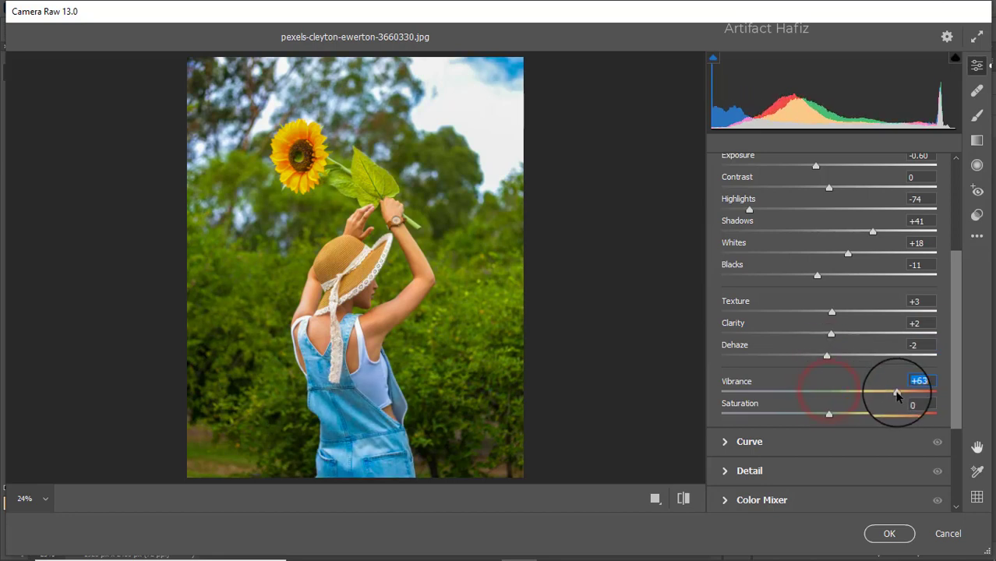
drag(827, 416, 819, 418)
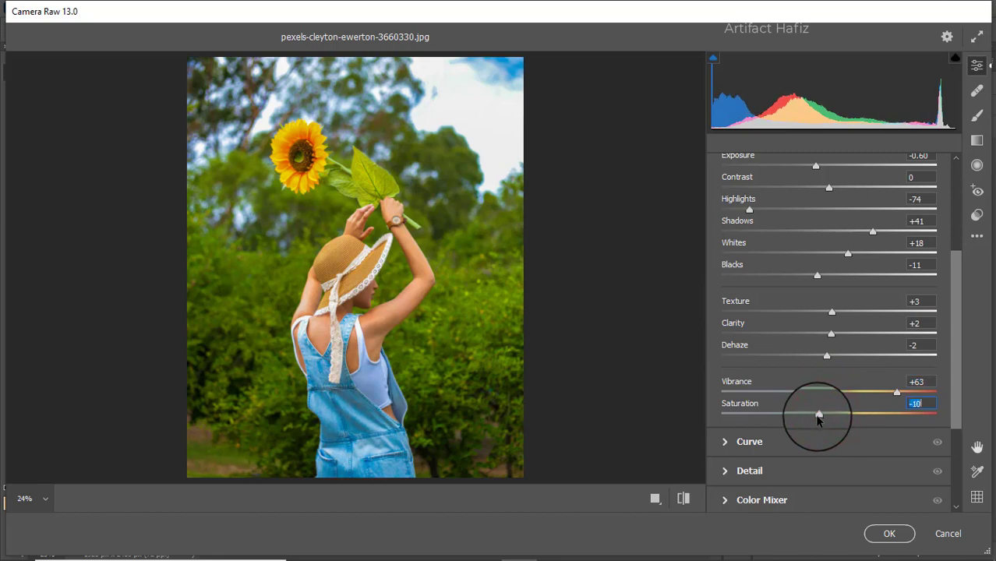
drag(817, 417, 812, 418)
On the main point curve, anchor a point in the shadows and raise the highlights with a point at input 186, output 196.
click(749, 442)
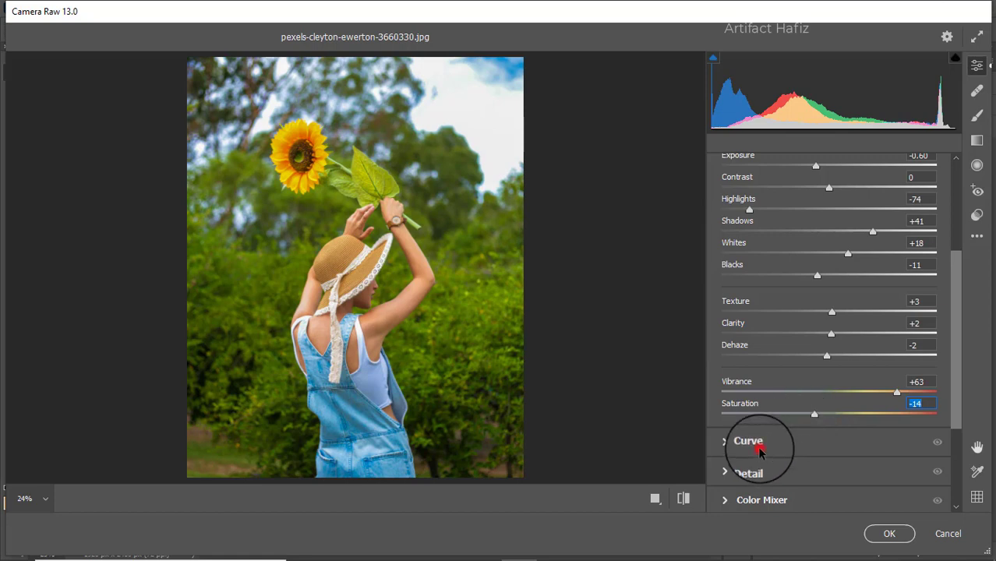
click(801, 228)
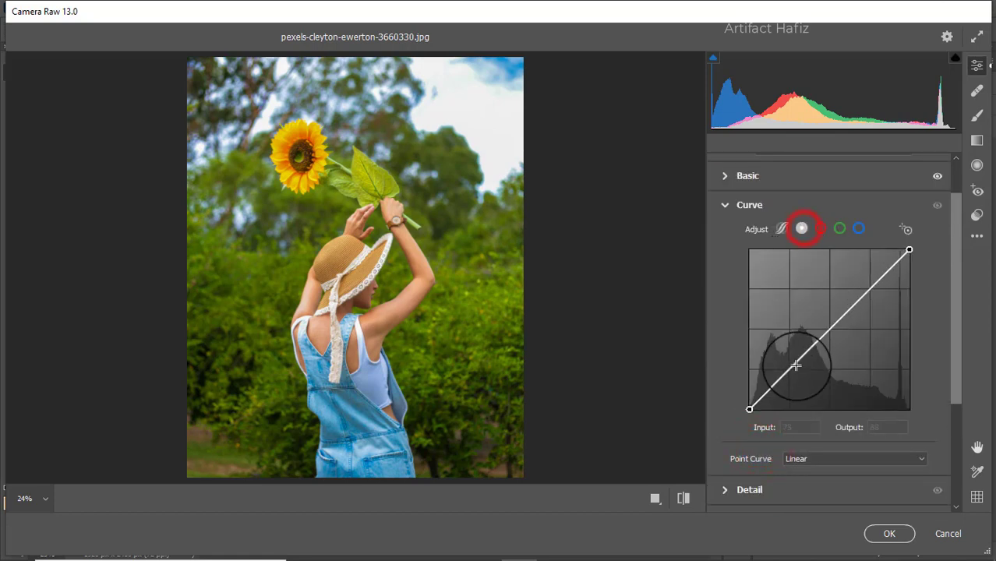
click(788, 369)
click(865, 284)
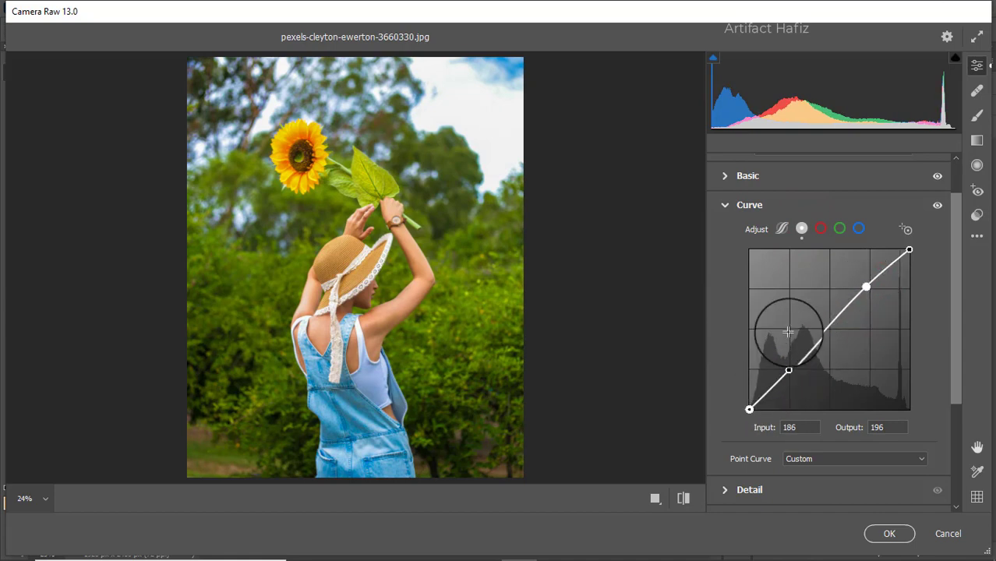
On the blue channel curve, raise the black point to output 13 and add a point at input 63, output 71.
click(857, 228)
drag(750, 409, 750, 402)
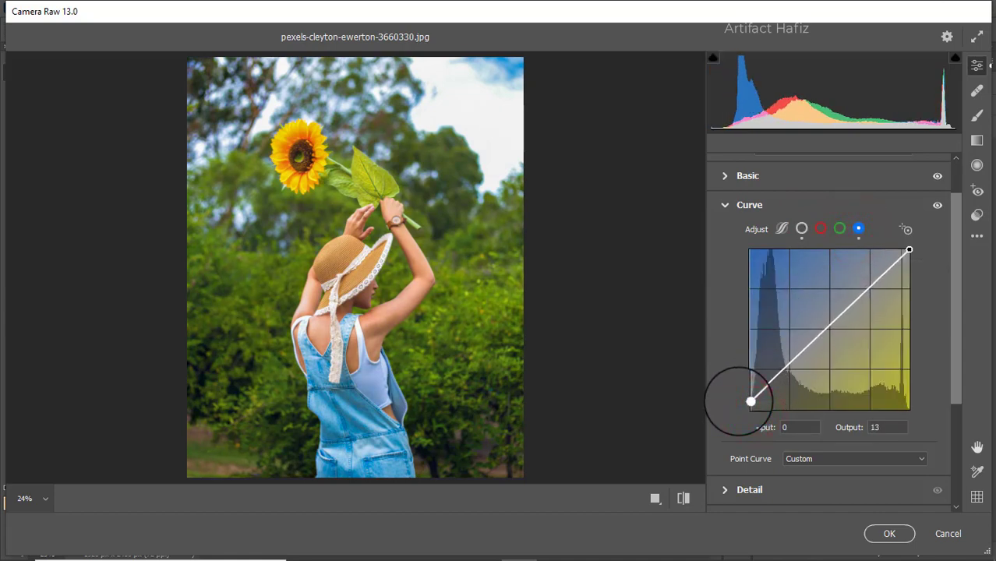
click(790, 367)
drag(789, 367, 789, 364)
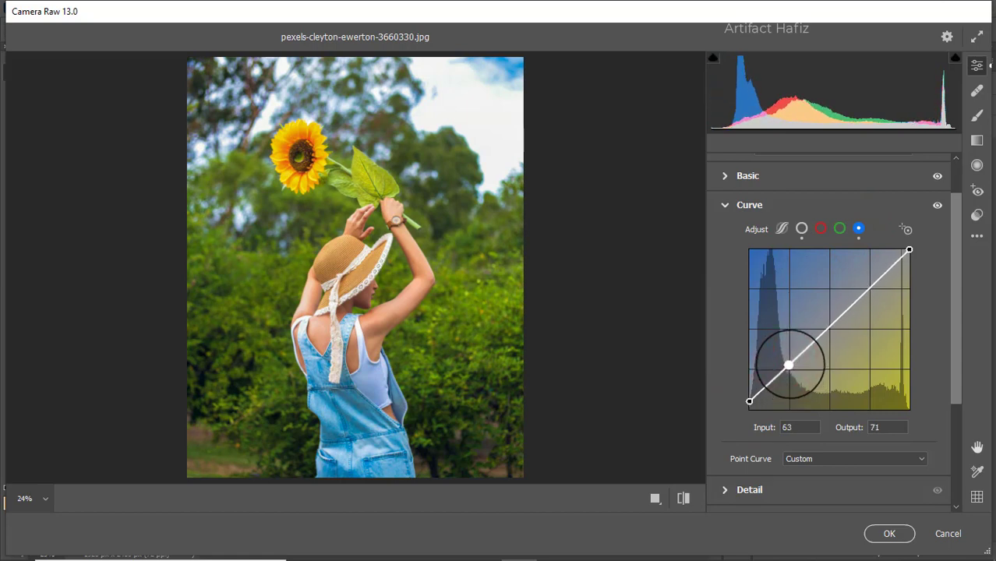
Set the detail adjustments to Sharpening 12, Noise Reduction 8 and Color Noise Reduction 22.
scroll(722, 455, down, 3)
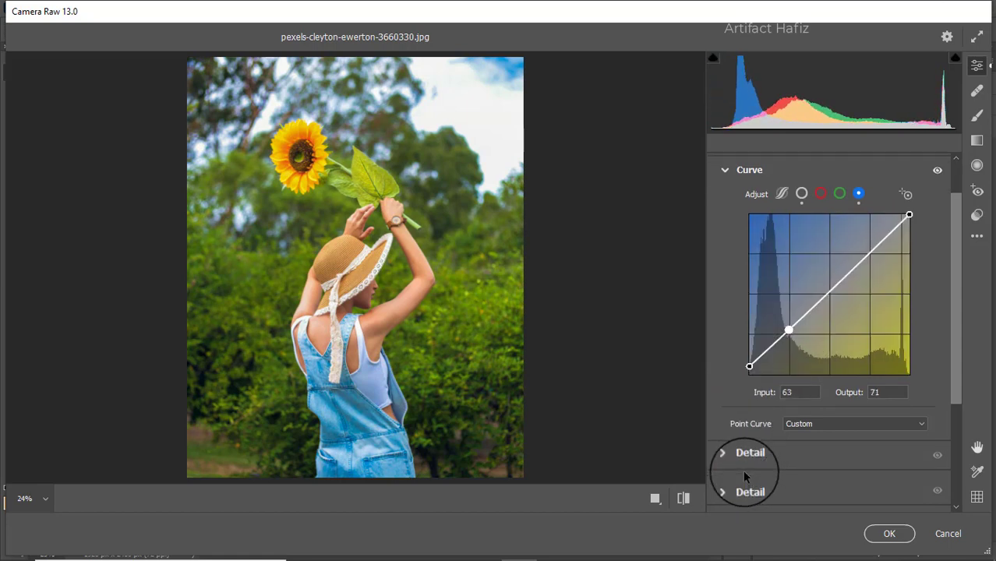
click(738, 386)
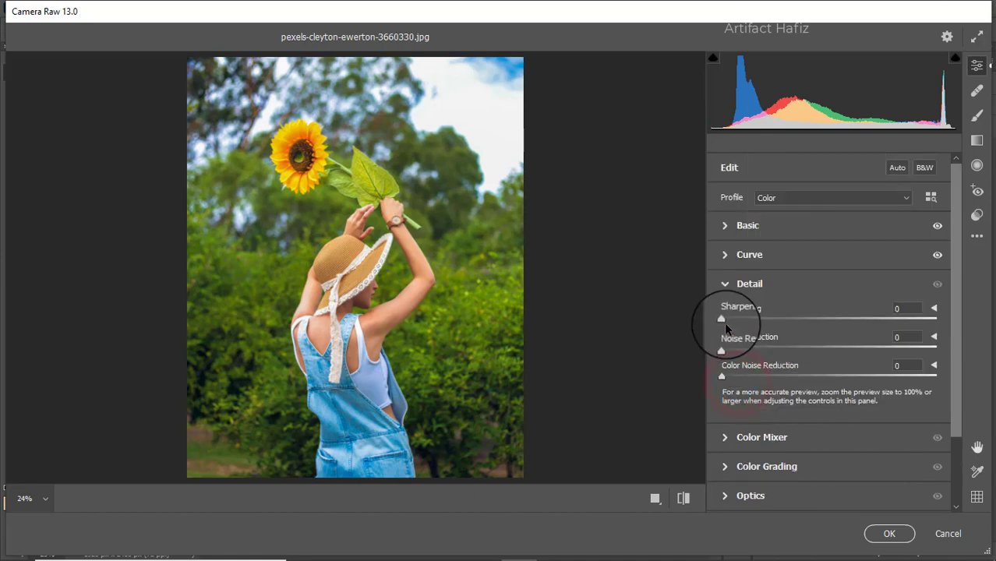
drag(725, 323, 744, 326)
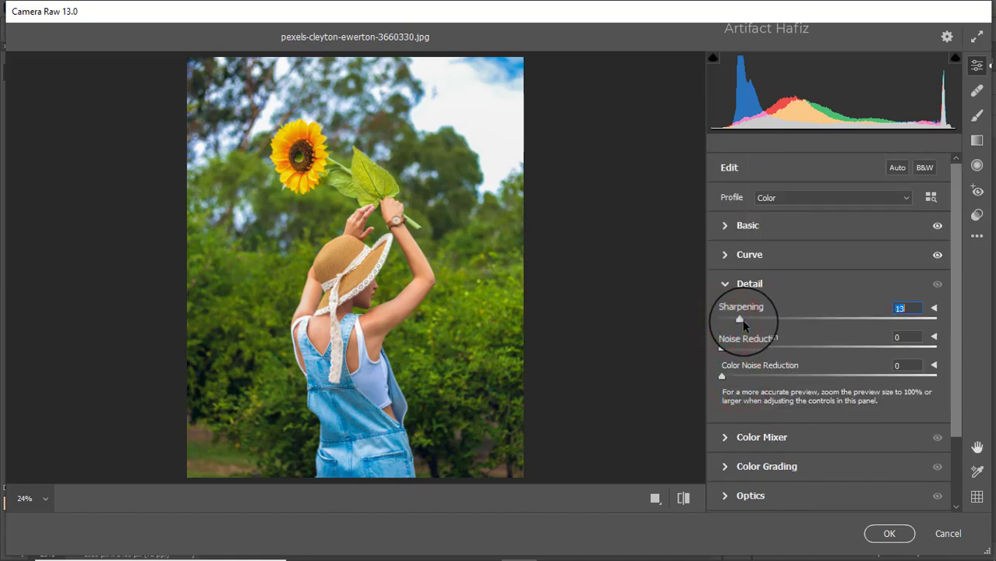
mouse_move(722, 346)
mouse_down()
mouse_move(763, 347)
mouse_move(769, 360)
mouse_move(758, 345)
mouse_move(739, 348)
mouse_up()
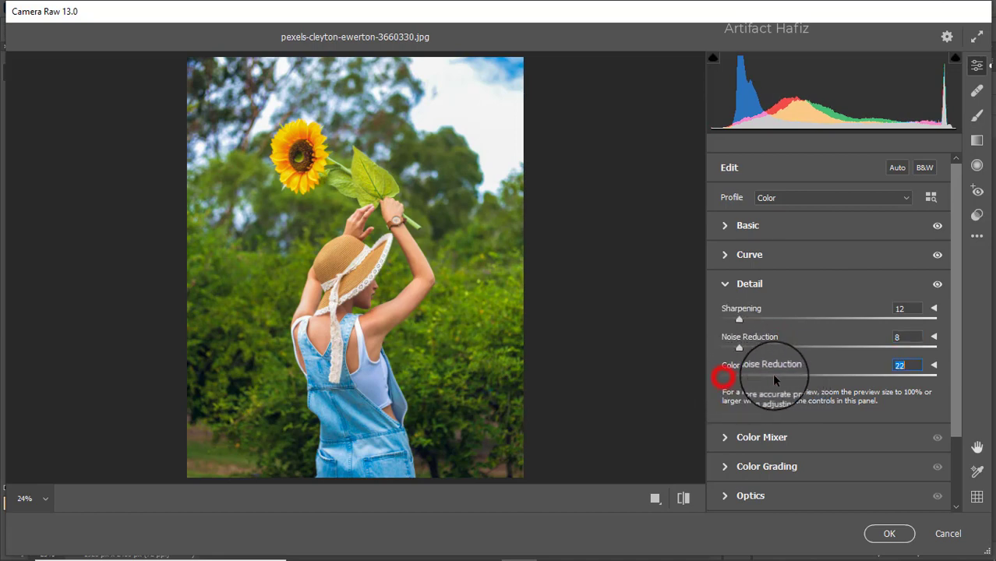
Set the Color Mixer saturation to Reds +6, Oranges +5, Yellows -4, Greens -88, Aquas +17 and Blues -12.
click(738, 437)
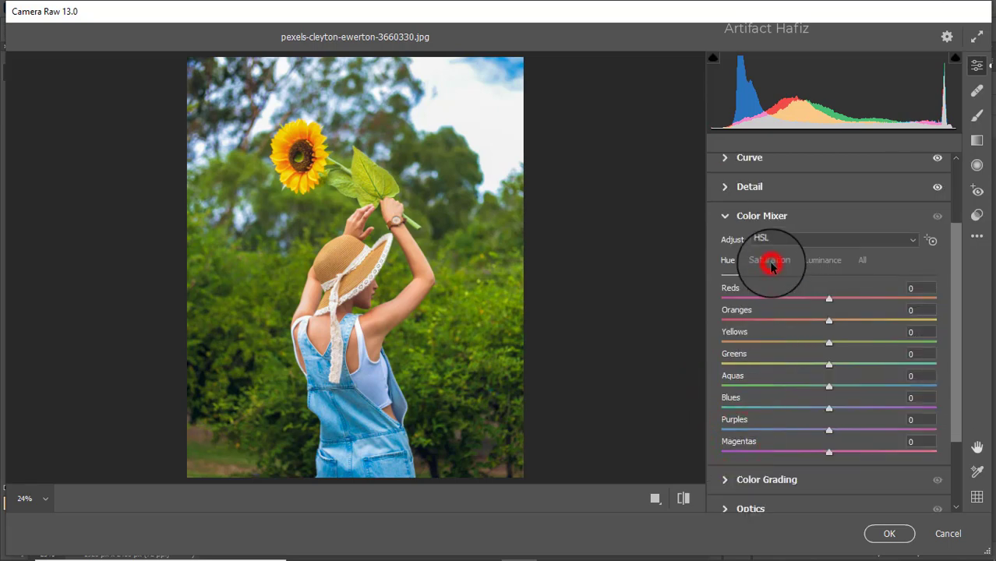
click(770, 261)
drag(829, 302, 734, 380)
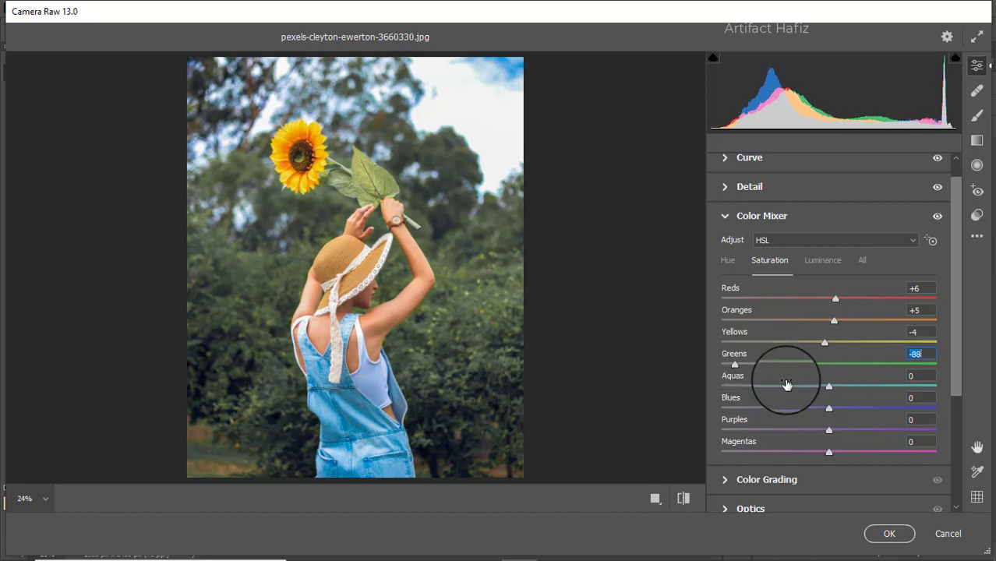
drag(829, 387, 816, 407)
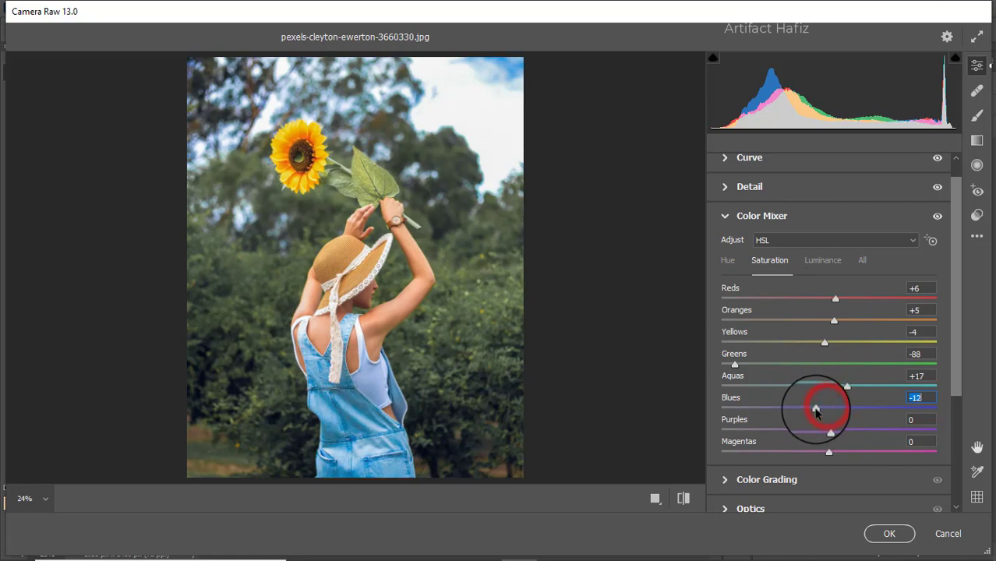
In the Color Mixer, set luminance to Oranges +5, Yellows +17, Greens -6, and hue to Aquas -20, Blues -43.
click(816, 261)
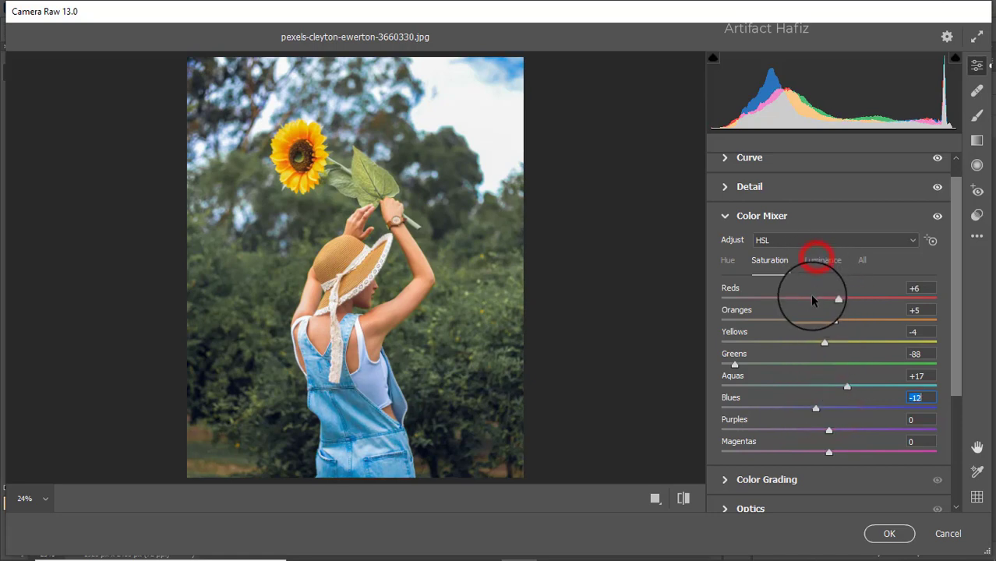
drag(829, 321, 821, 373)
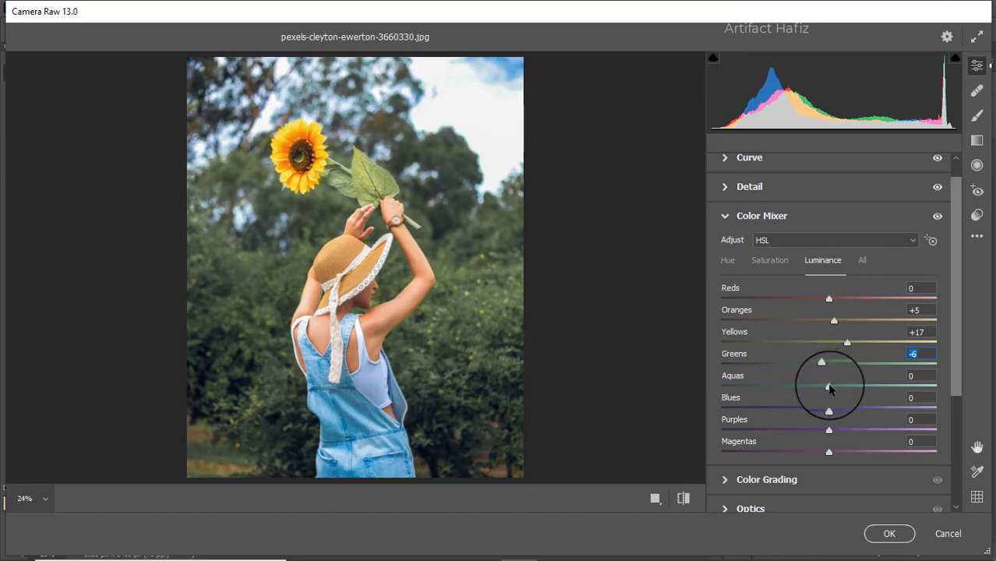
drag(829, 409, 781, 413)
click(729, 259)
drag(829, 387, 808, 385)
Color-grade the photo with a slight blue tint in the shadows and a slight orange tint in the highlights.
scroll(848, 324, down, 2)
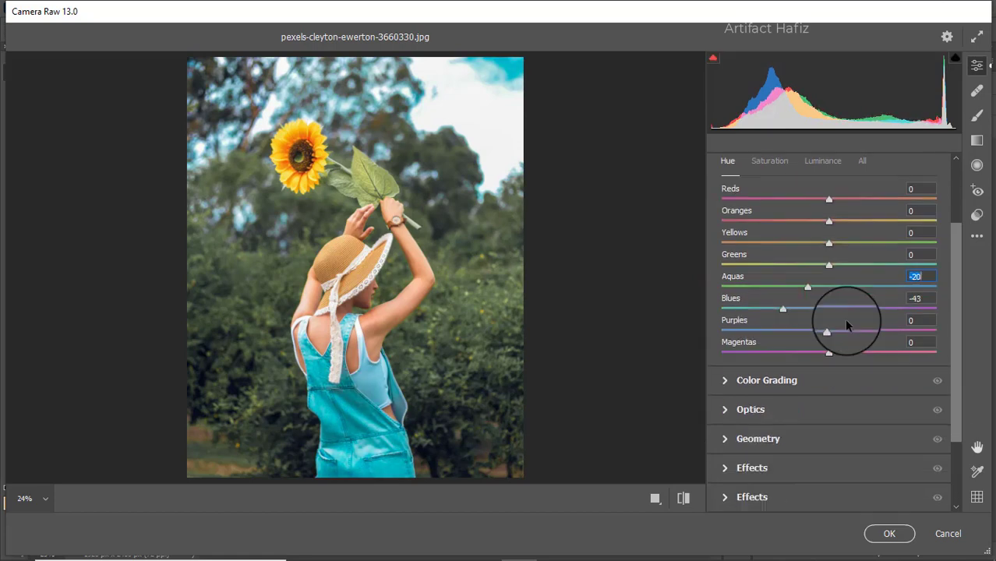
click(782, 380)
drag(782, 391, 748, 417)
drag(875, 388, 919, 356)
Add a slight dark vignette by setting Vignetting to -8.
scroll(863, 345, down, 3)
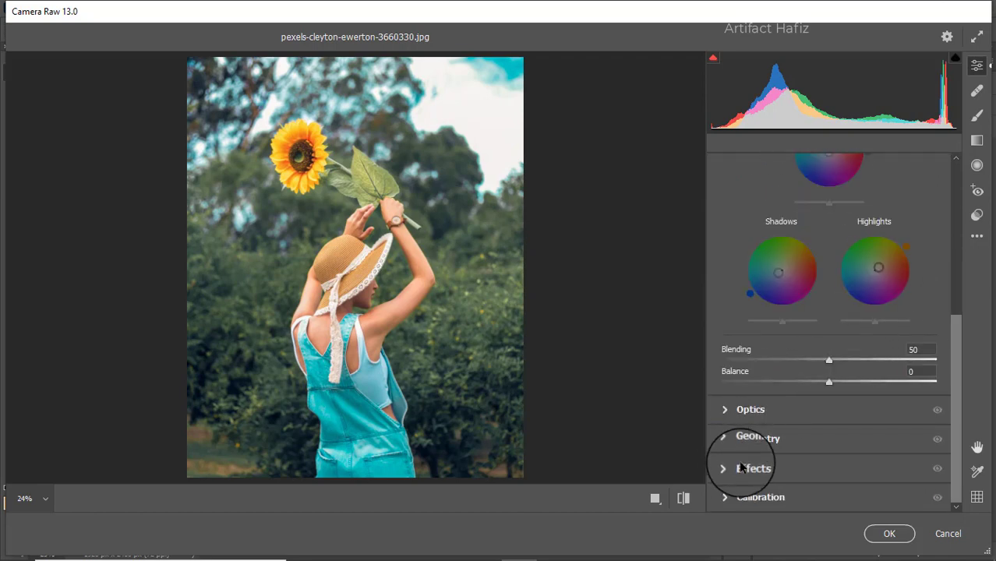
click(744, 467)
mouse_move(828, 352)
mouse_down()
mouse_move(795, 351)
mouse_move(818, 355)
mouse_up()
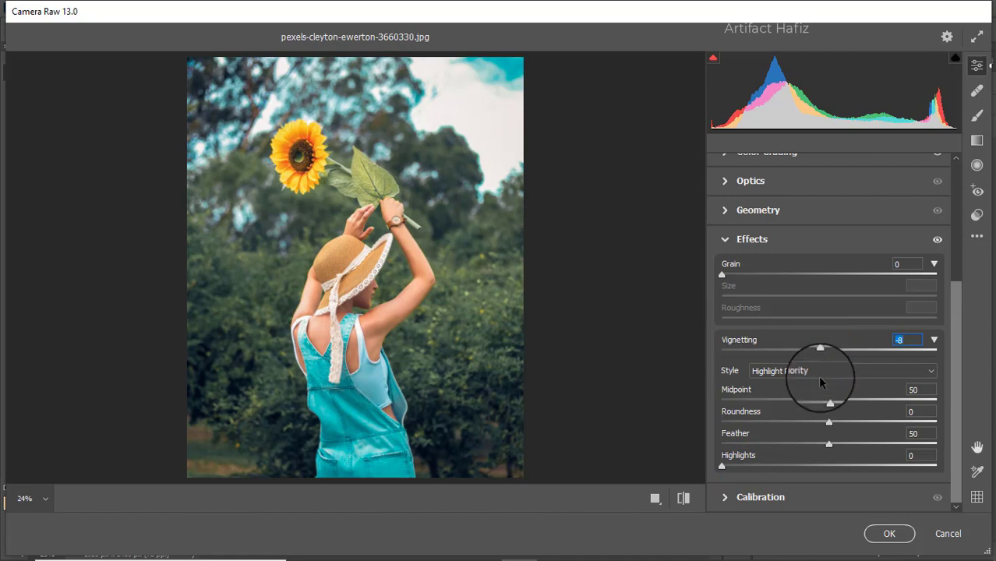
Calibrate the primaries' saturation to Green +33, Red -16 and Blue -12.
click(769, 496)
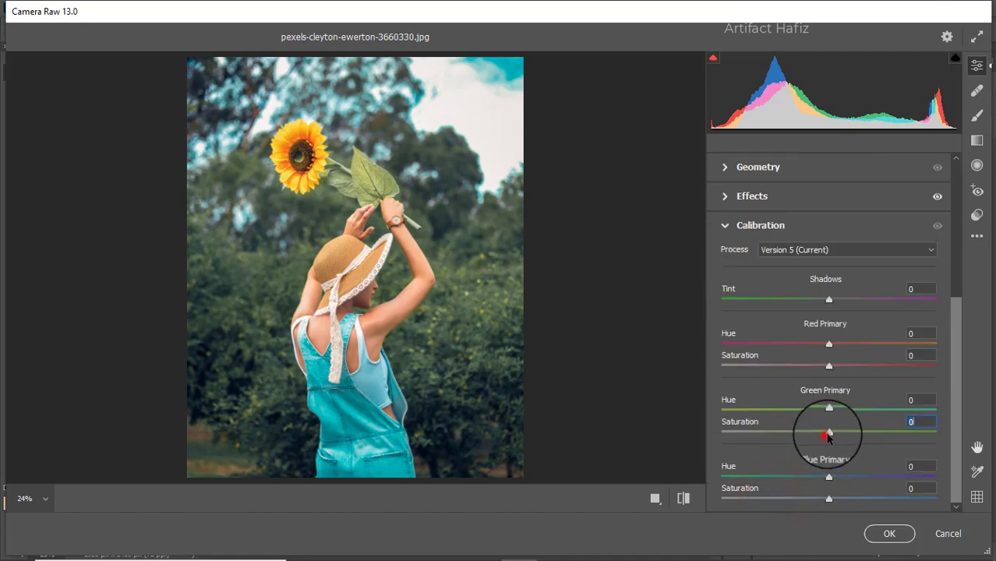
drag(829, 434, 864, 433)
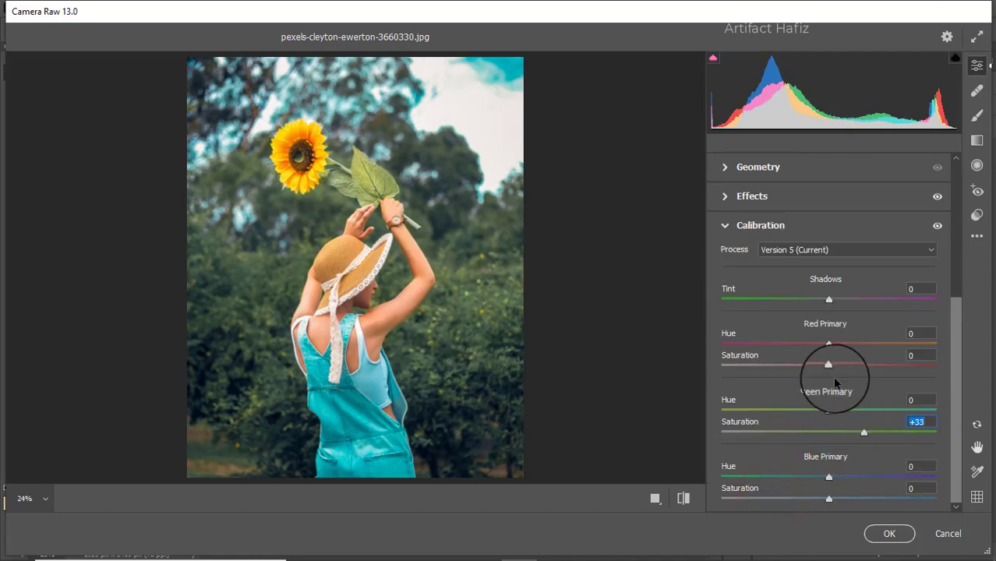
mouse_move(828, 365)
mouse_down()
mouse_move(800, 371)
mouse_move(811, 365)
mouse_up()
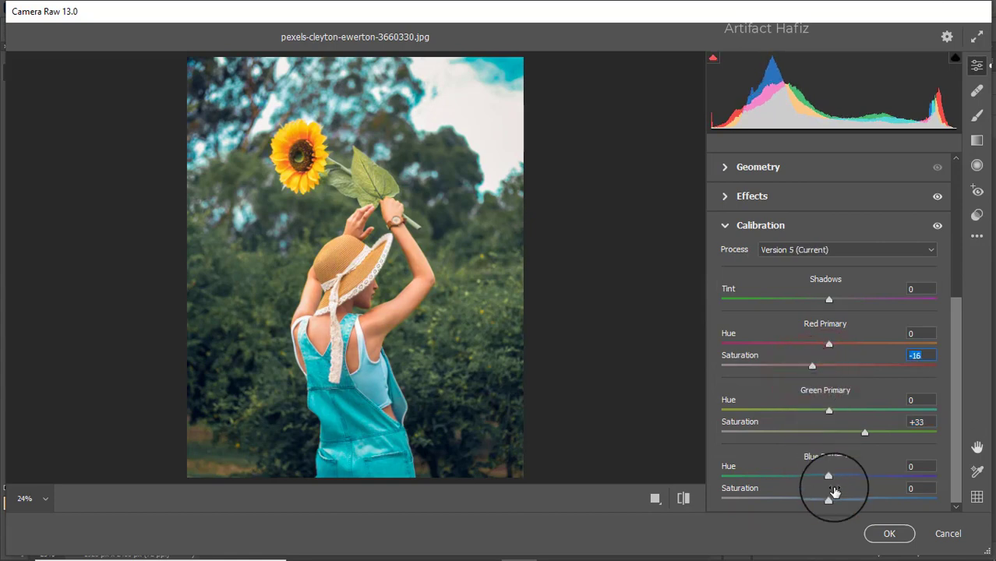
drag(829, 499, 816, 502)
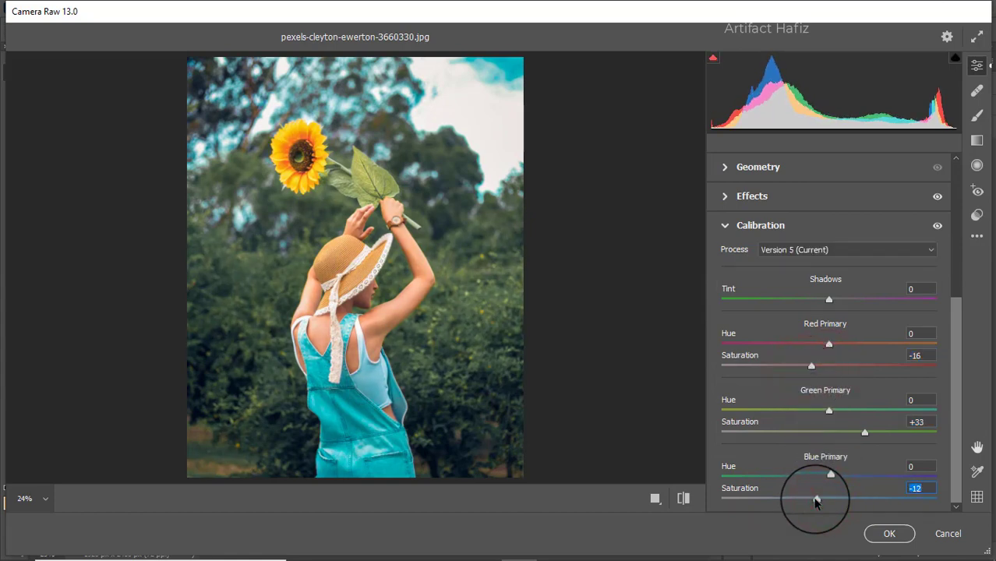
Add a graduated filter rising from the photo's bottom edge to the woman's shoulders, with Exposure -0.55.
click(974, 140)
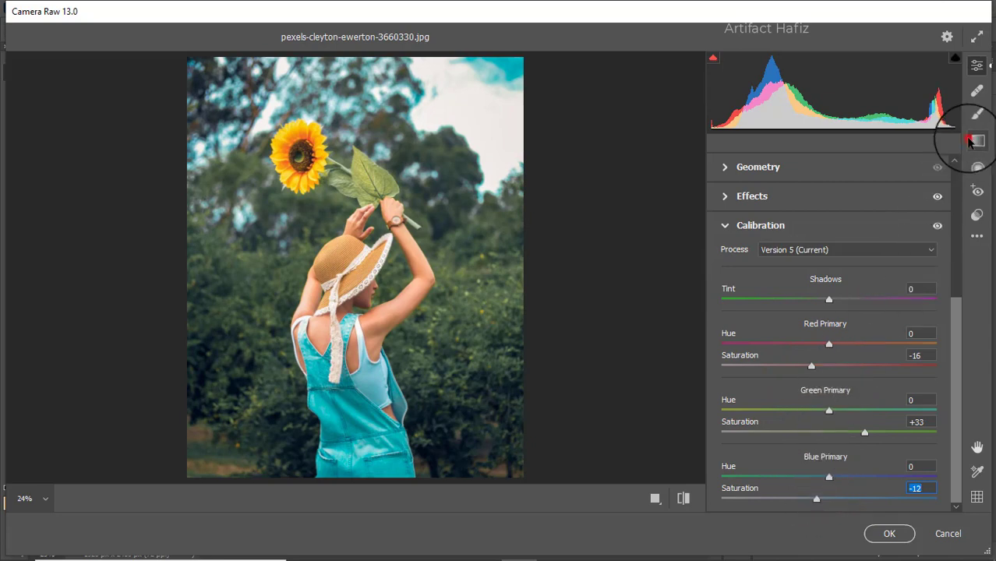
drag(354, 461, 355, 349)
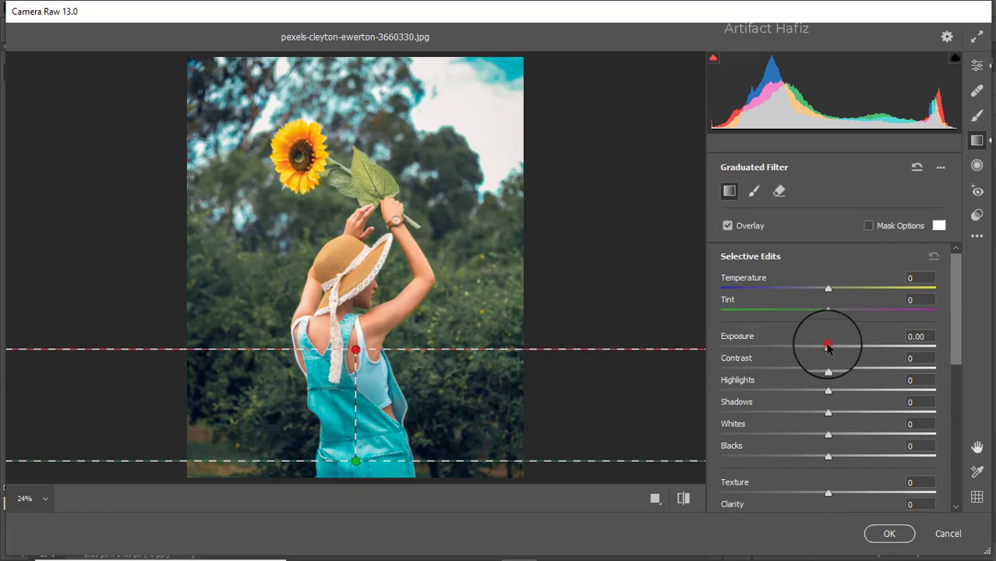
mouse_move(828, 346)
mouse_down()
mouse_move(789, 348)
mouse_move(813, 346)
mouse_up()
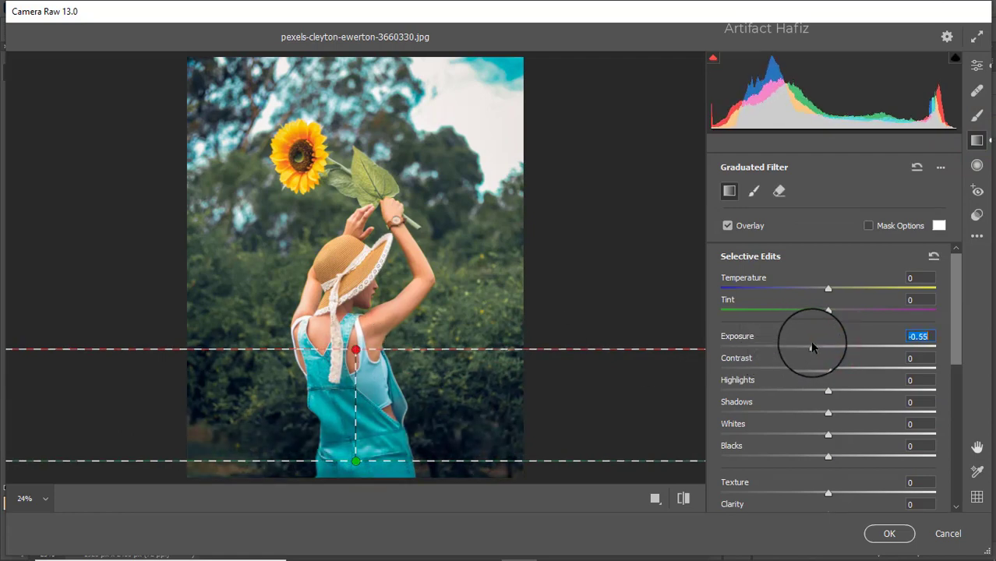
drag(355, 350, 352, 326)
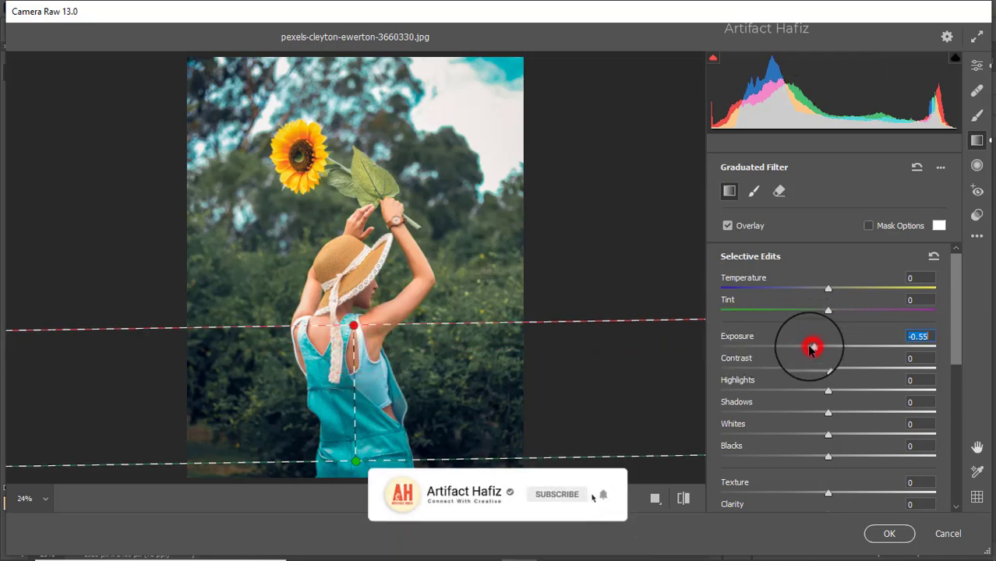
Set the lower graduated filter's Exposure to -0.90 and add another with the same exposure from the photo's upper-left corner down beside the sunflower.
drag(810, 350, 803, 348)
mouse_move(203, 67)
mouse_down()
mouse_move(334, 141)
mouse_move(205, 211)
mouse_move(240, 200)
mouse_up()
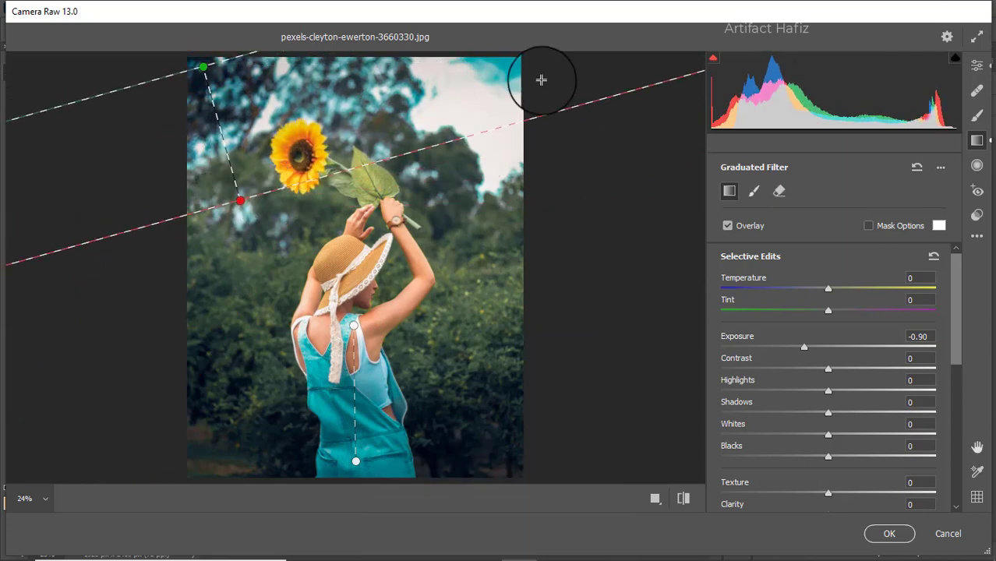
Add a brightening graduated filter with Exposure +0.45 from beyond the photo's upper-right corner, extending diagonally to its left edge below the sunflower.
mouse_move(546, 77)
mouse_down()
mouse_move(362, 177)
mouse_move(365, 190)
mouse_up()
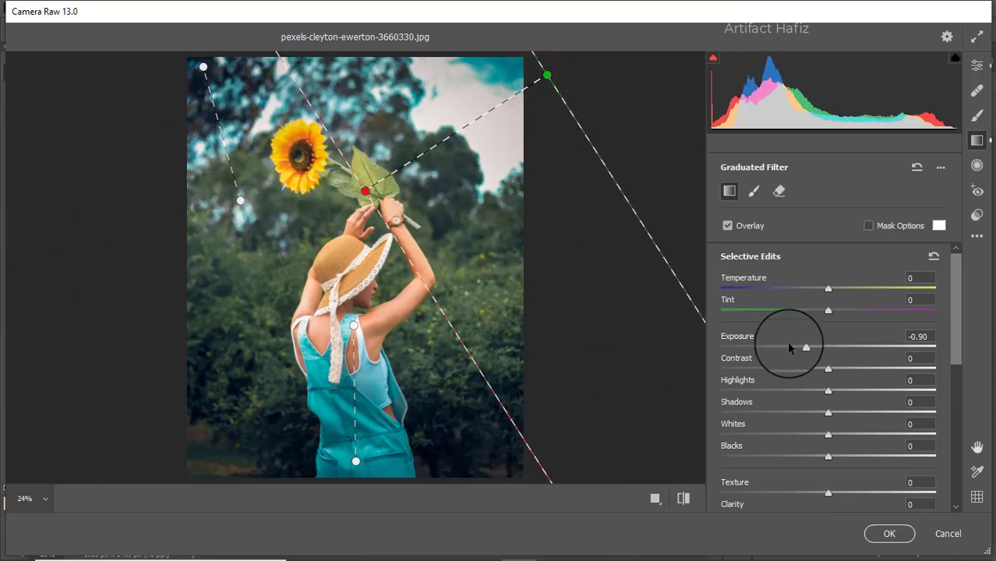
drag(803, 349, 840, 346)
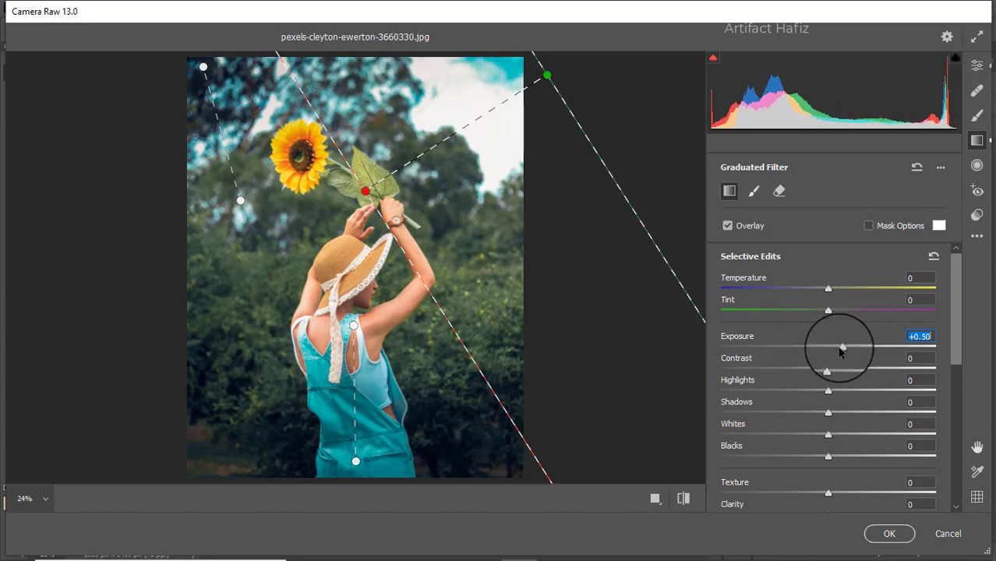
drag(367, 192, 217, 296)
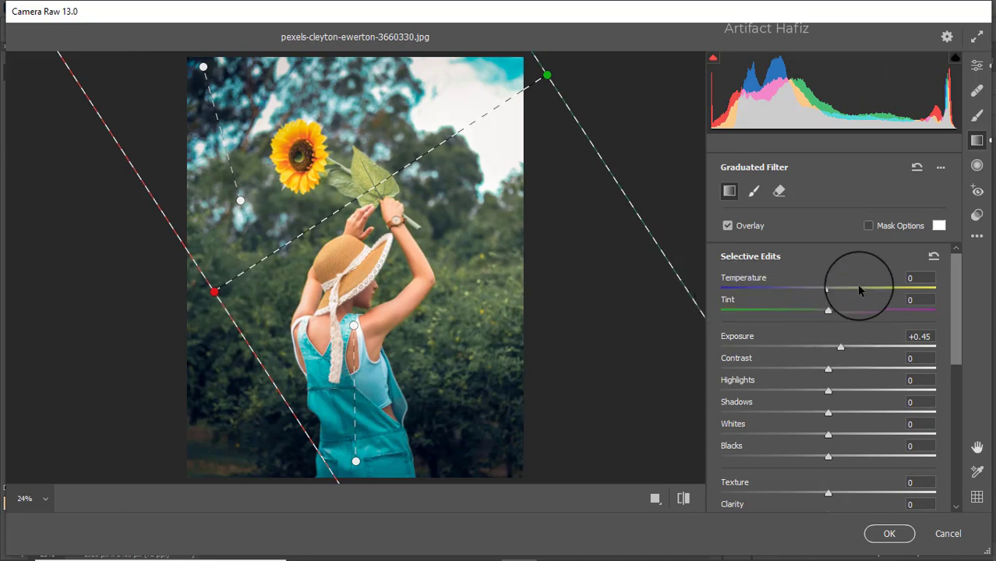
With before and after views side by side, raise the main point curve's highlight point to Output 204 and apply the Camera Raw edits.
click(977, 66)
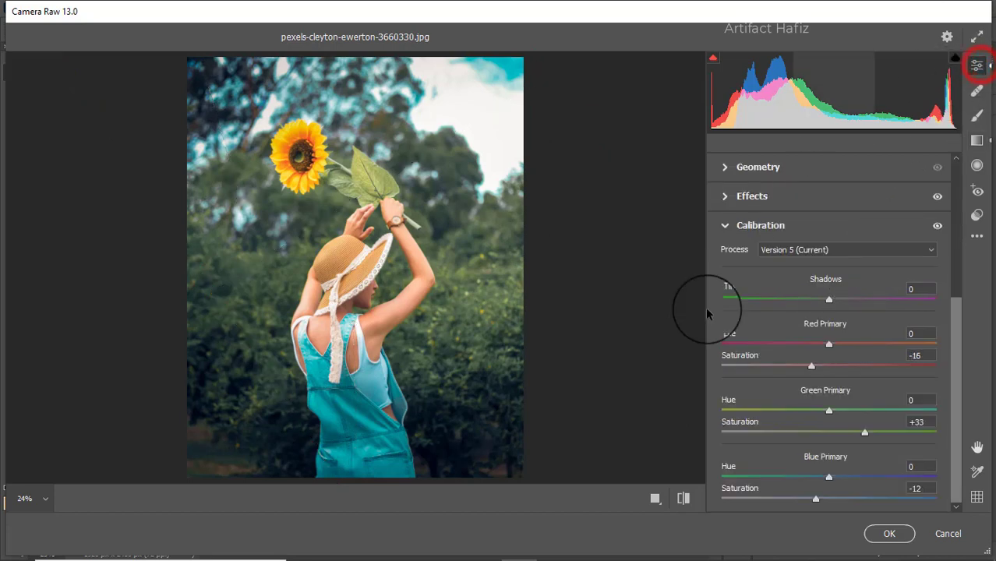
click(656, 497)
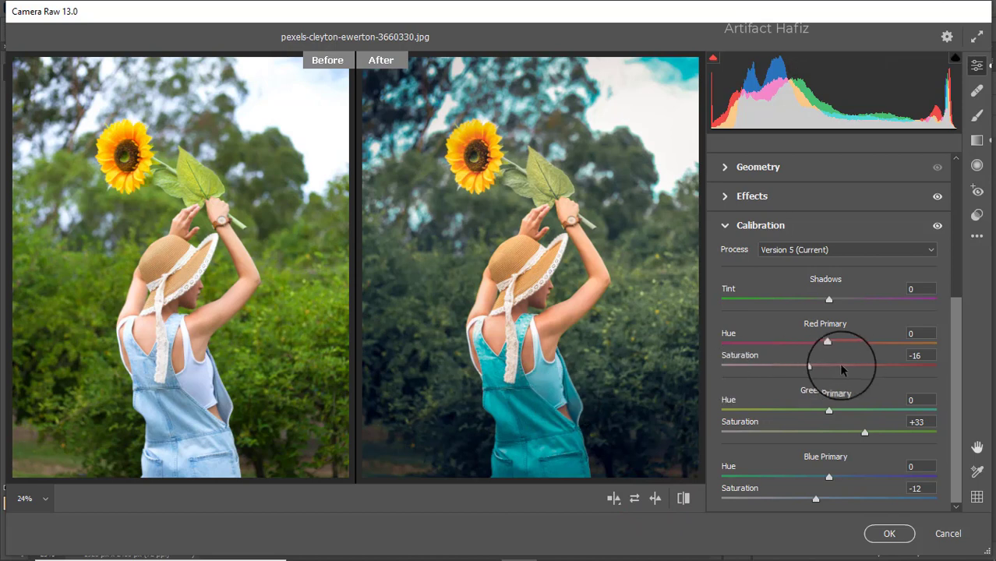
drag(952, 351, 955, 234)
click(731, 230)
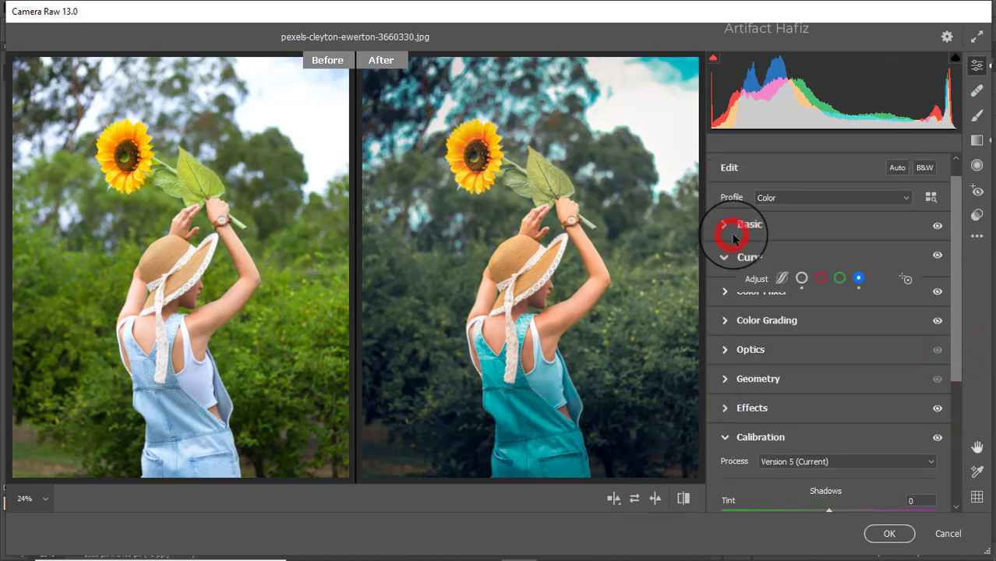
click(801, 228)
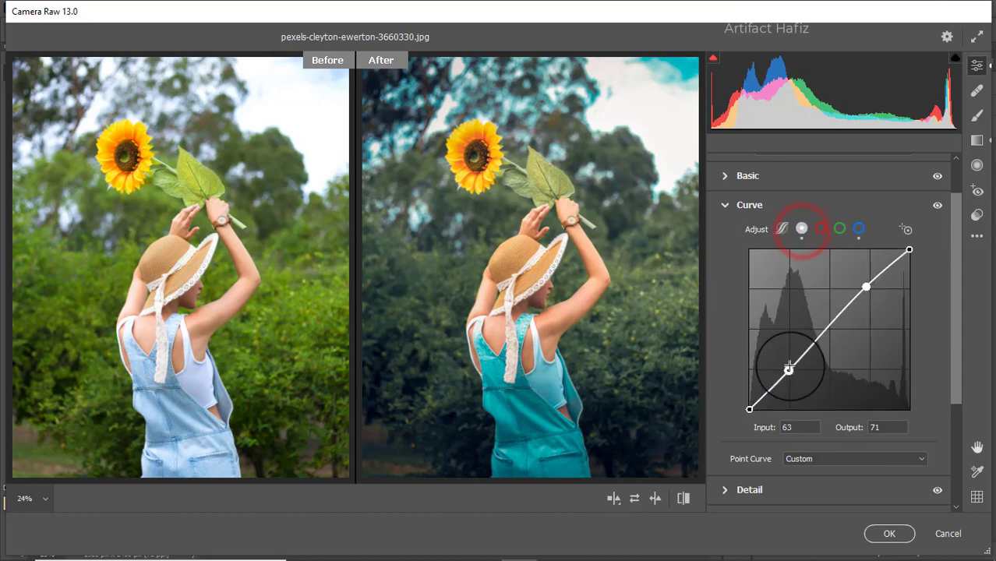
mouse_move(864, 286)
mouse_down()
mouse_move(858, 275)
mouse_move(866, 282)
mouse_up()
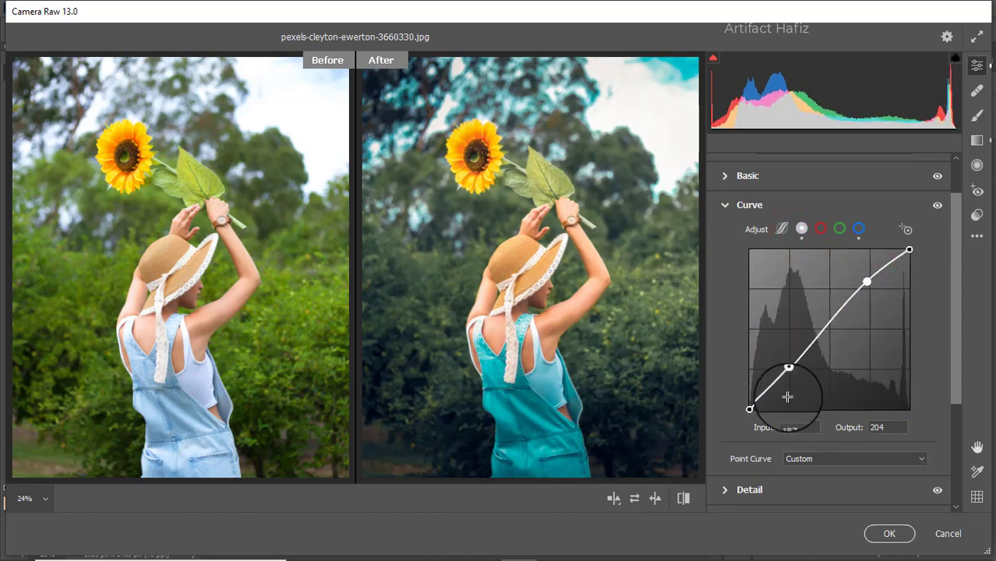
click(889, 535)
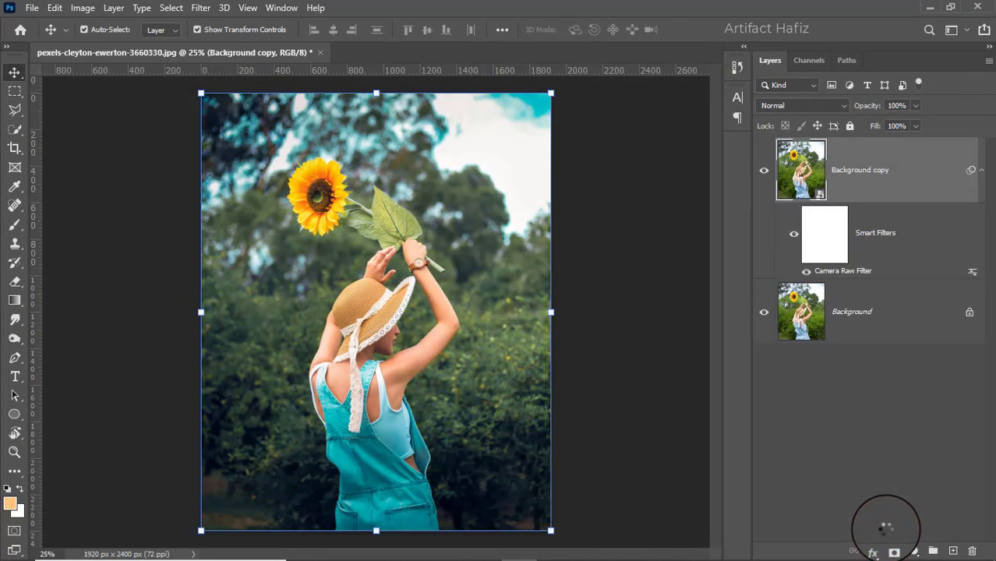
Toggle the Background copy layer's visibility to compare the graded photo with the original, leaving the layer shown.
click(759, 173)
click(760, 174)
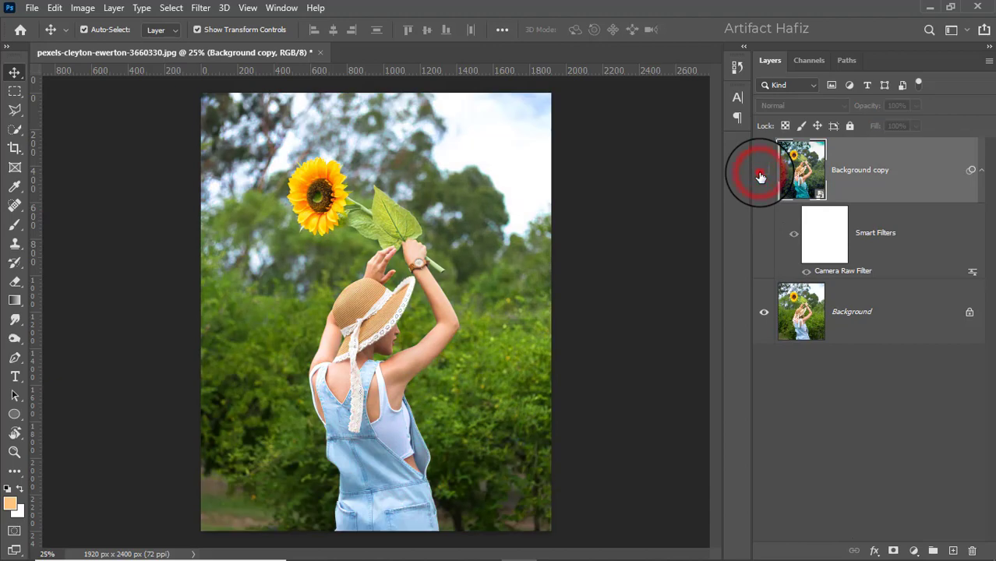
click(759, 173)
click(759, 174)
click(760, 174)
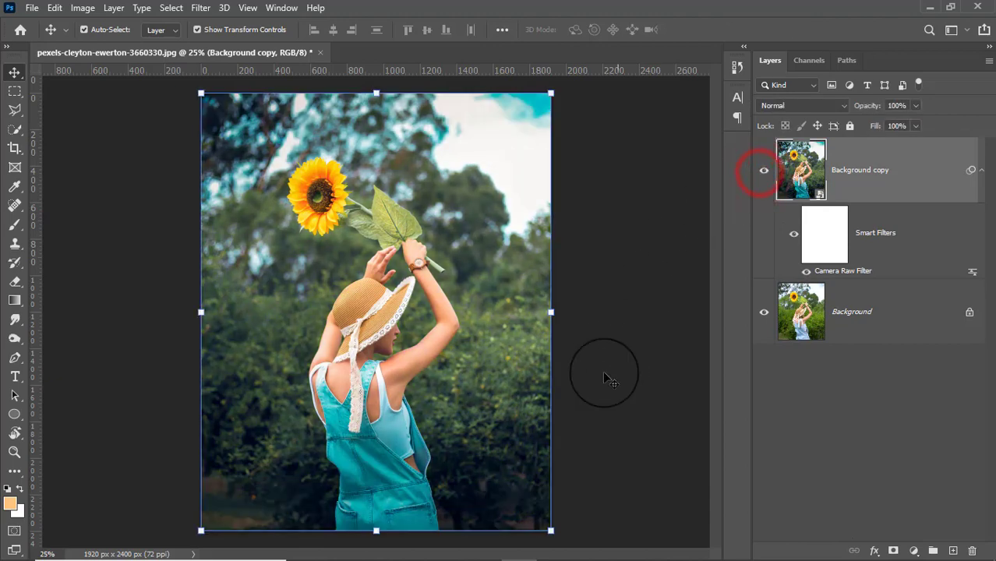